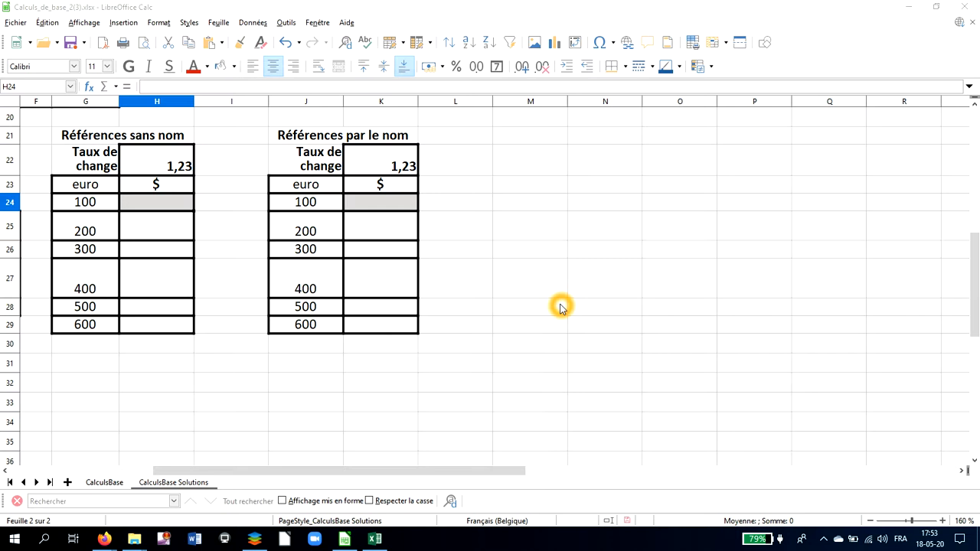
Step: Enter the formula =G24*H$22 in H24 to convert the first euro amount with the fixed exchange rate
{"action": "left_click", "coordinate": [154, 160]}
{"action": "left_click", "coordinate": [154, 160]}
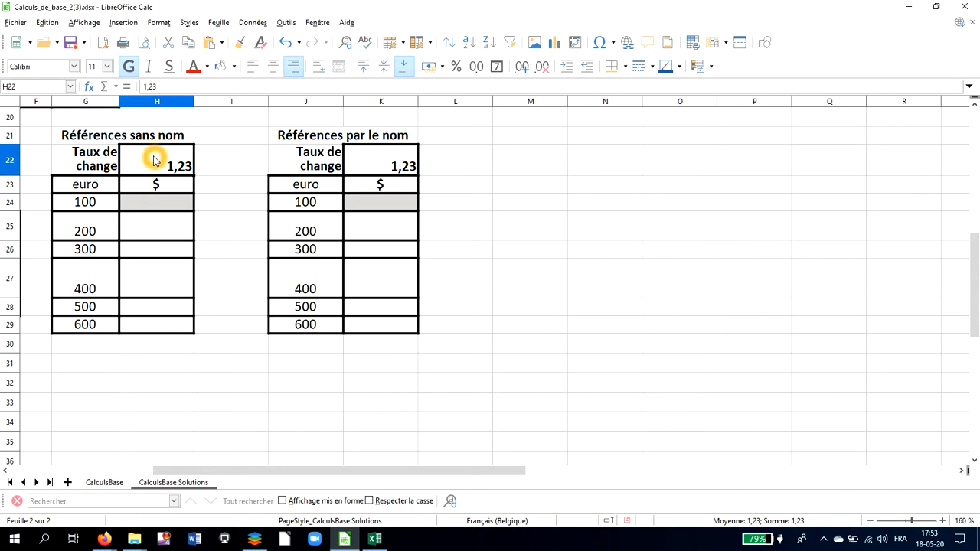
{"action": "left_click", "coordinate": [160, 205]}
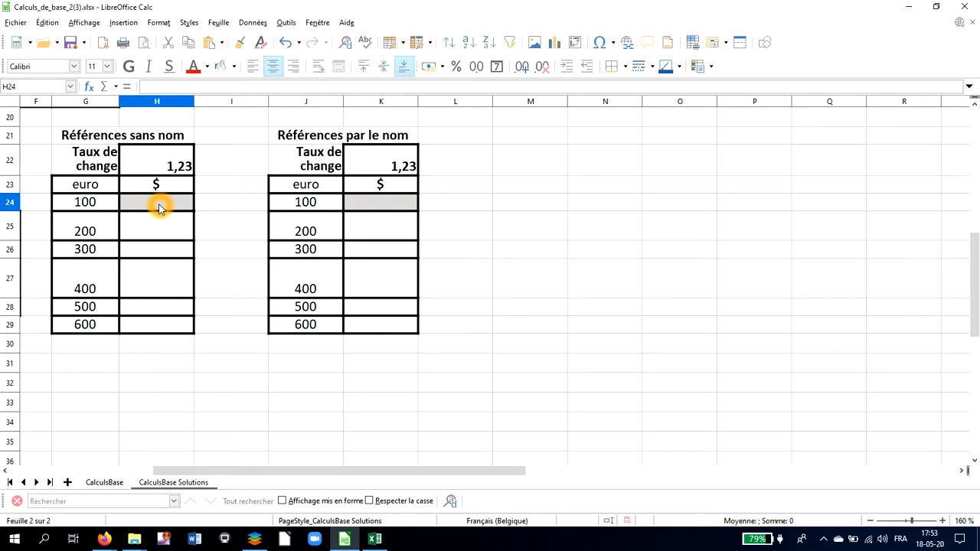
{"action": "type", "text": "="}
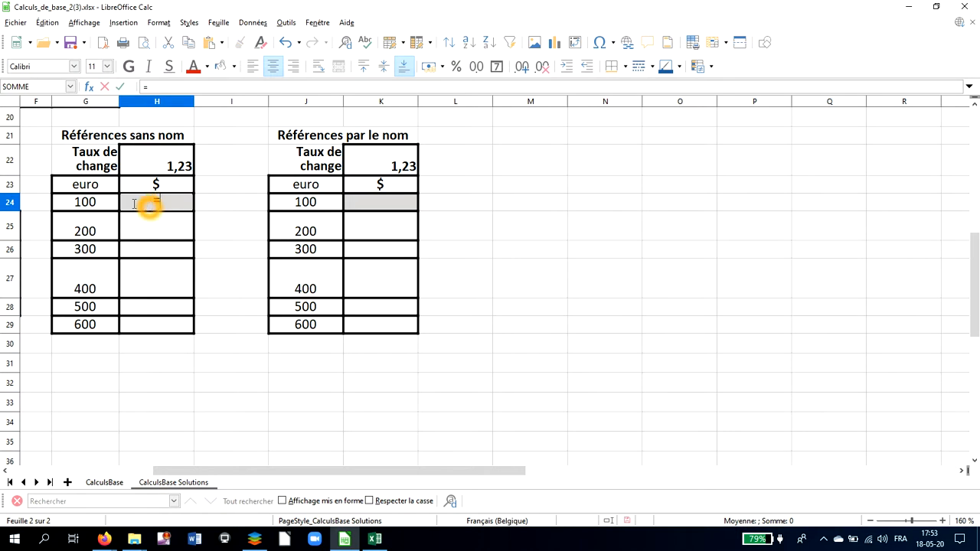
{"action": "left_click", "coordinate": [104, 205]}
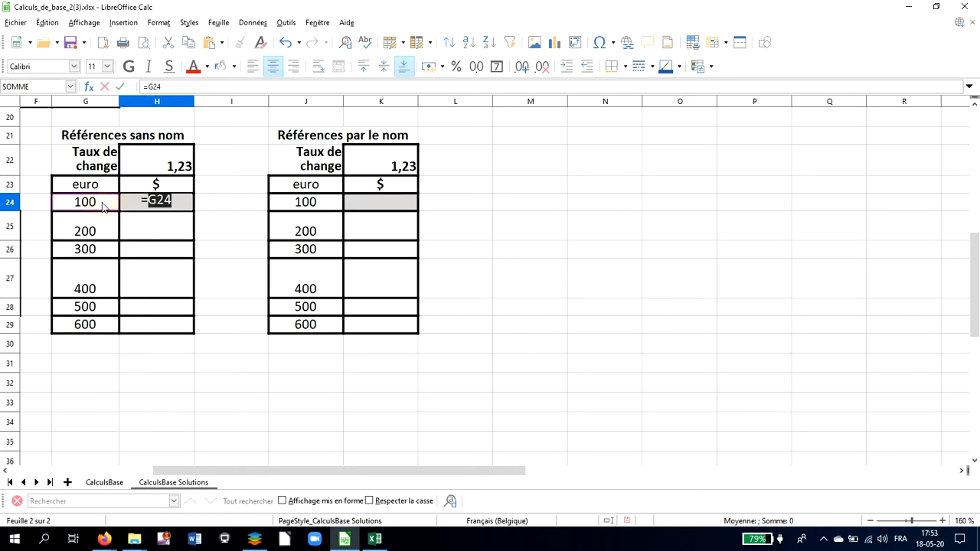
{"action": "type", "text": "*"}
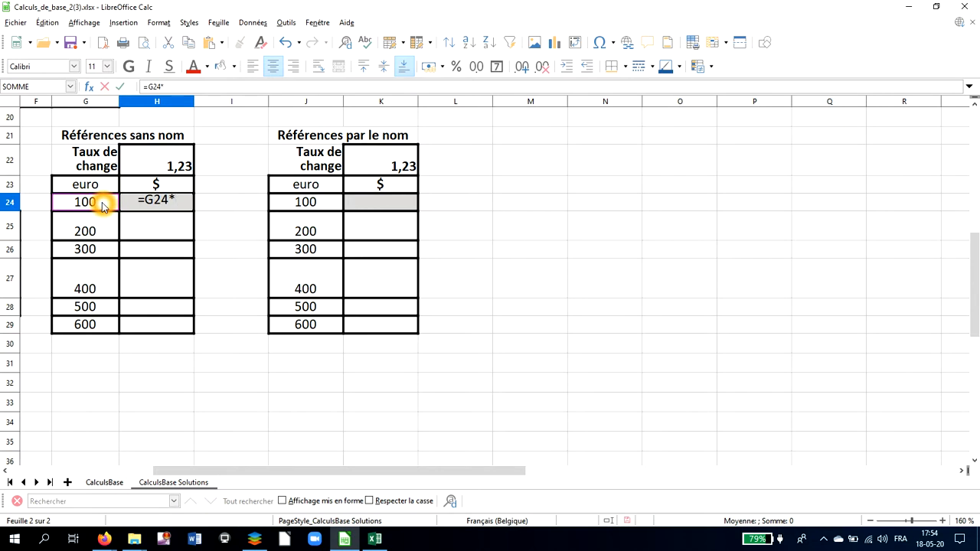
{"action": "left_click", "coordinate": [169, 164]}
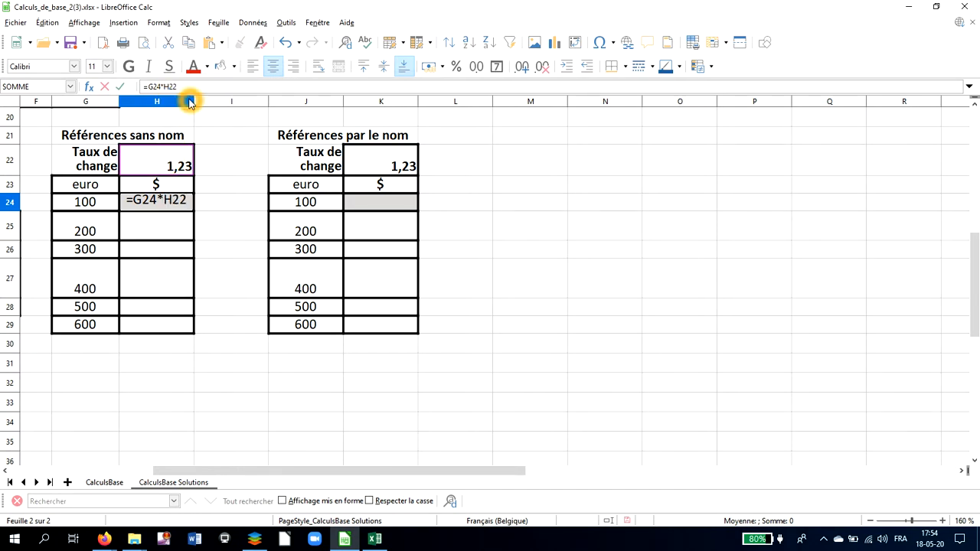
{"action": "type", "text": "$"}
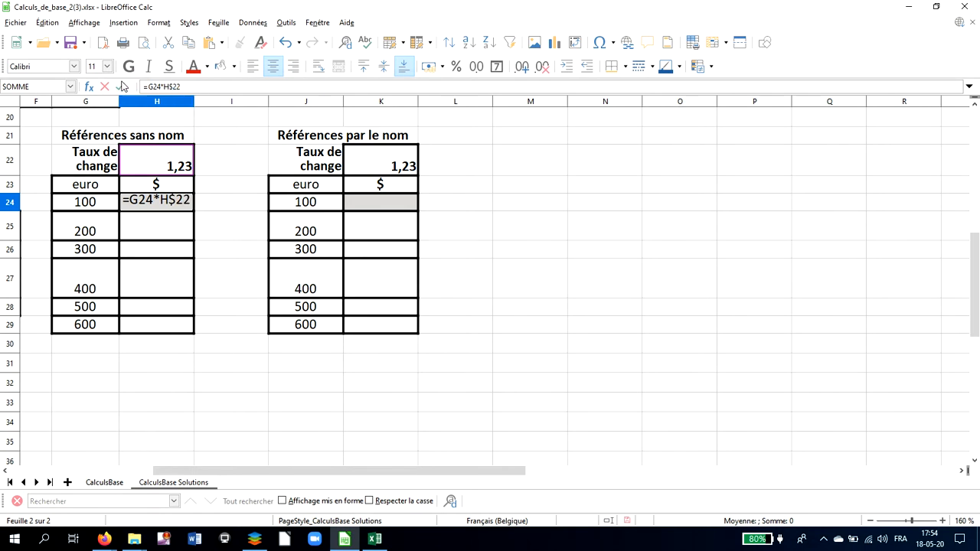
{"action": "left_click", "coordinate": [120, 89]}
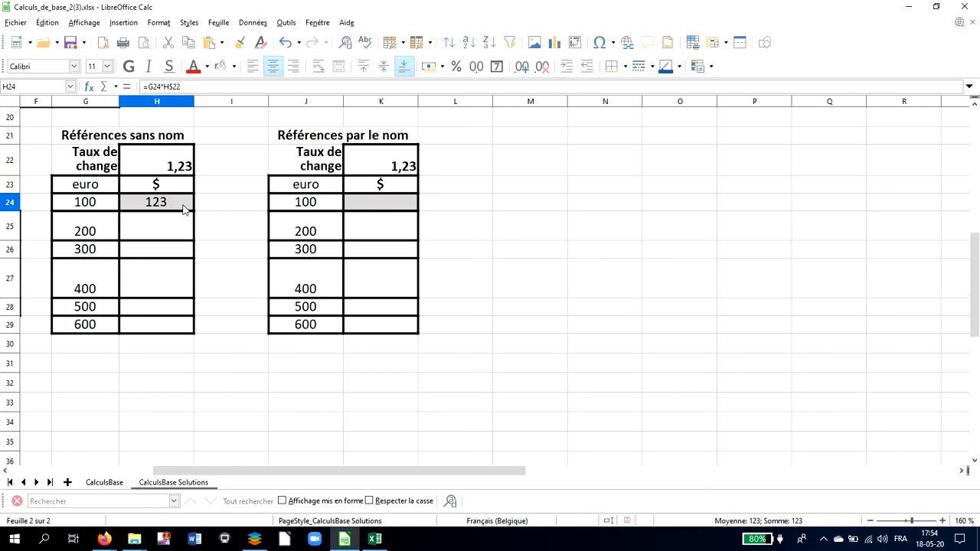
Step: Fill the H24 formula down to H29 and check the copied references in H24 and H25
{"action": "left_click_drag", "start_coordinate": [195, 209], "coordinate": [190, 332]}
{"action": "left_click", "coordinate": [170, 230]}
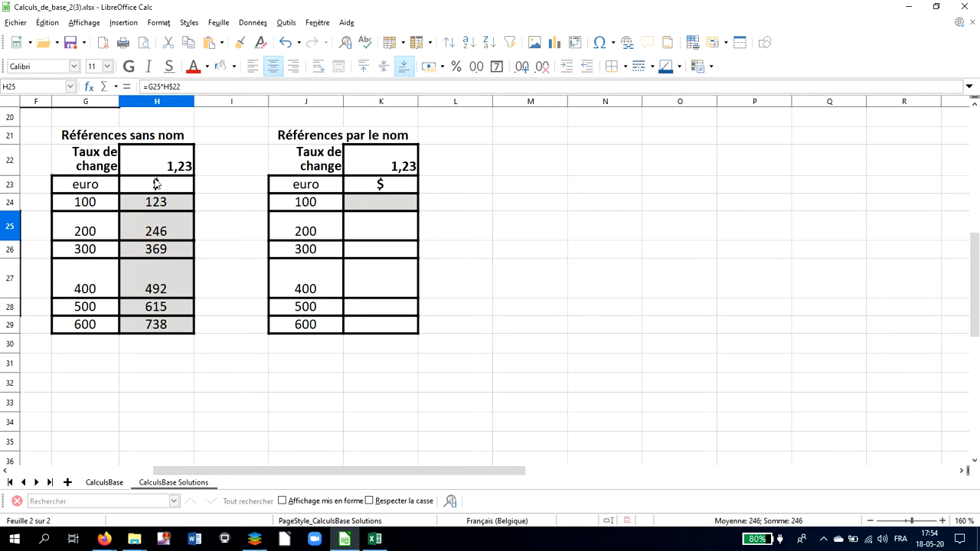
{"action": "left_click", "coordinate": [166, 207]}
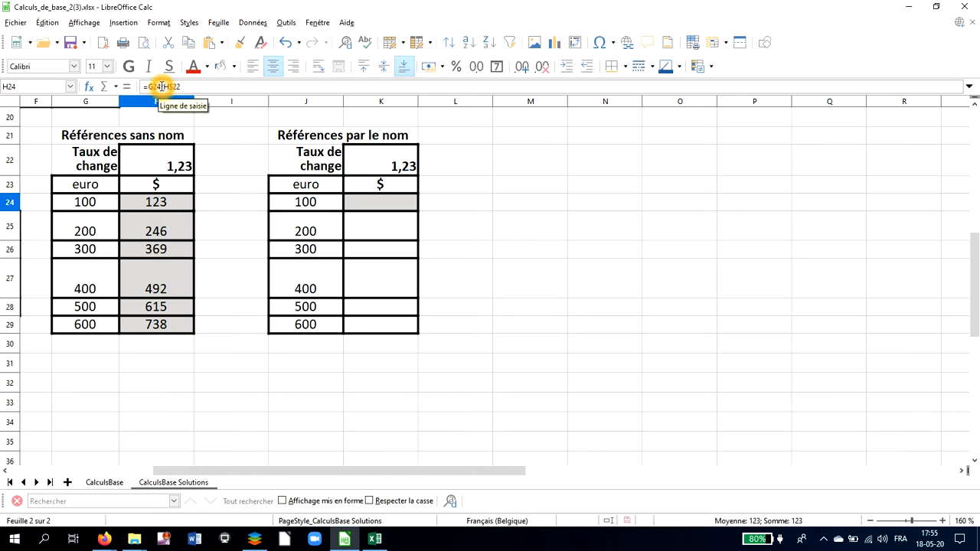
{"action": "left_click", "coordinate": [157, 233]}
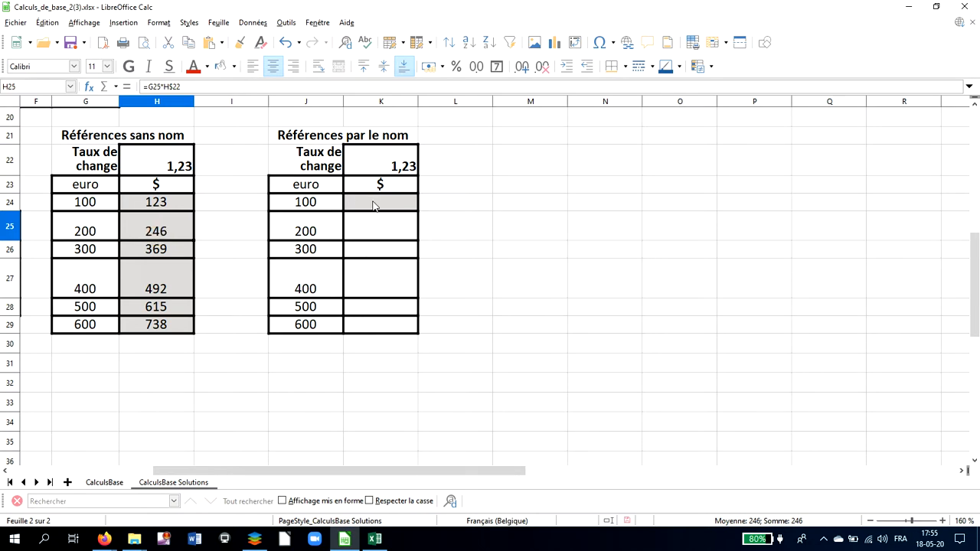
Step: Name the exchange rate cell K22 in the "Références par le nom" table taux_change
{"action": "left_click", "coordinate": [373, 204]}
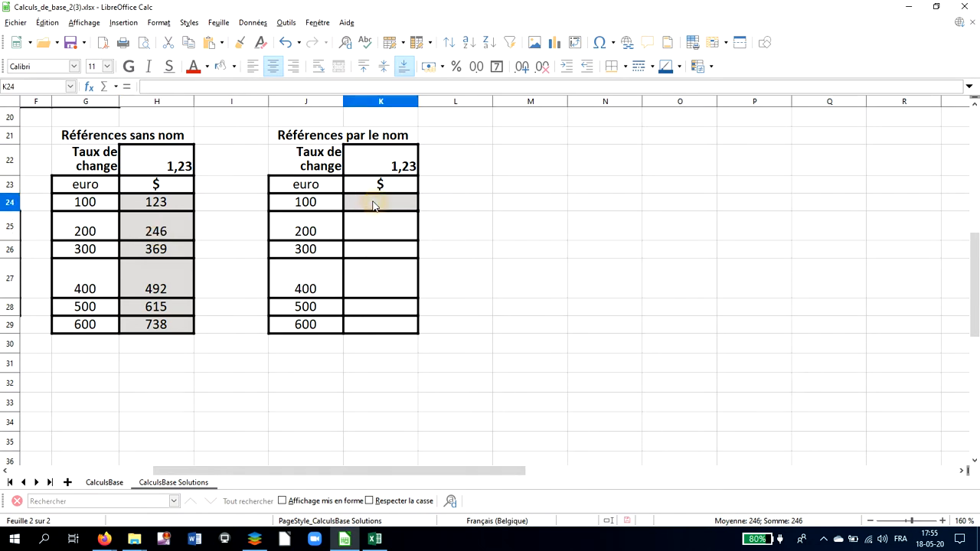
{"action": "left_click", "coordinate": [393, 162]}
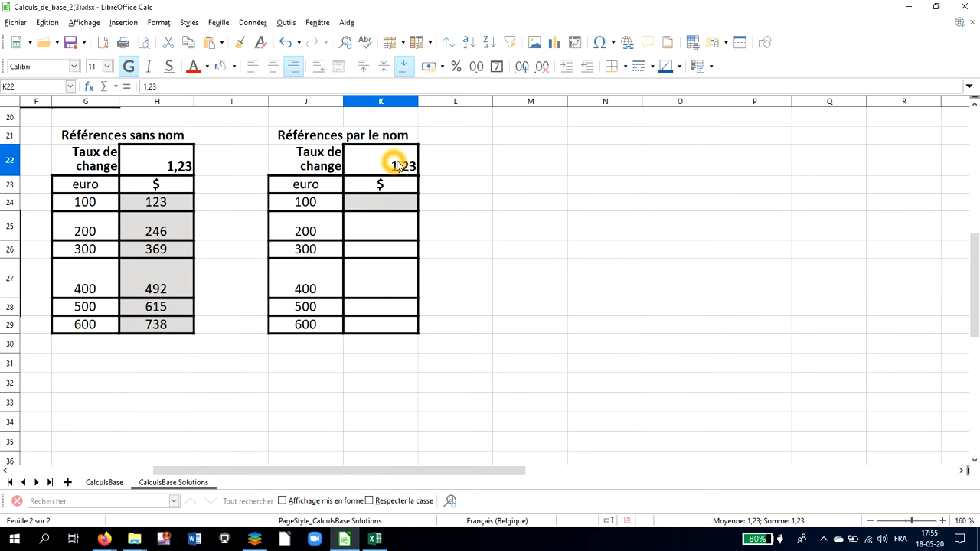
{"action": "left_click", "coordinate": [11, 86]}
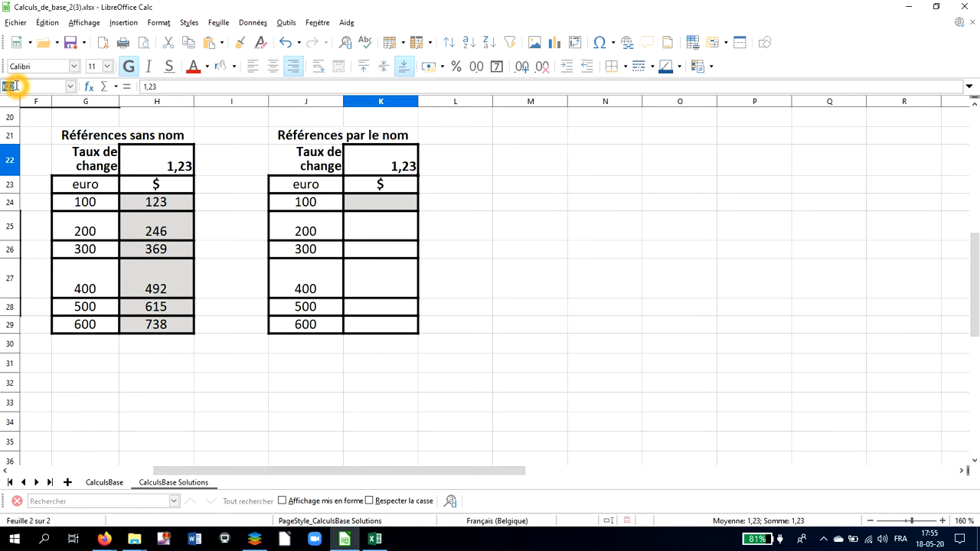
{"action": "type", "text": "taux"}
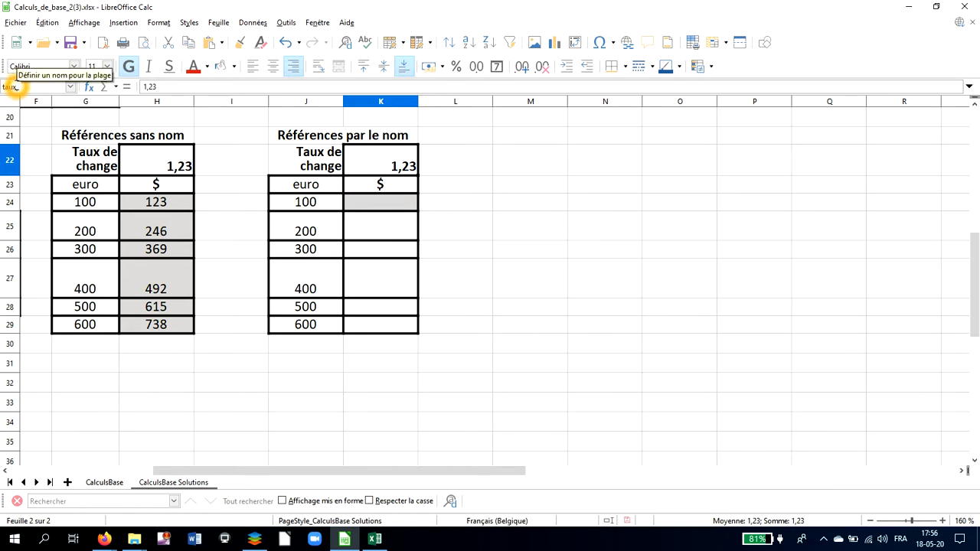
{"action": "type", "text": "_"}
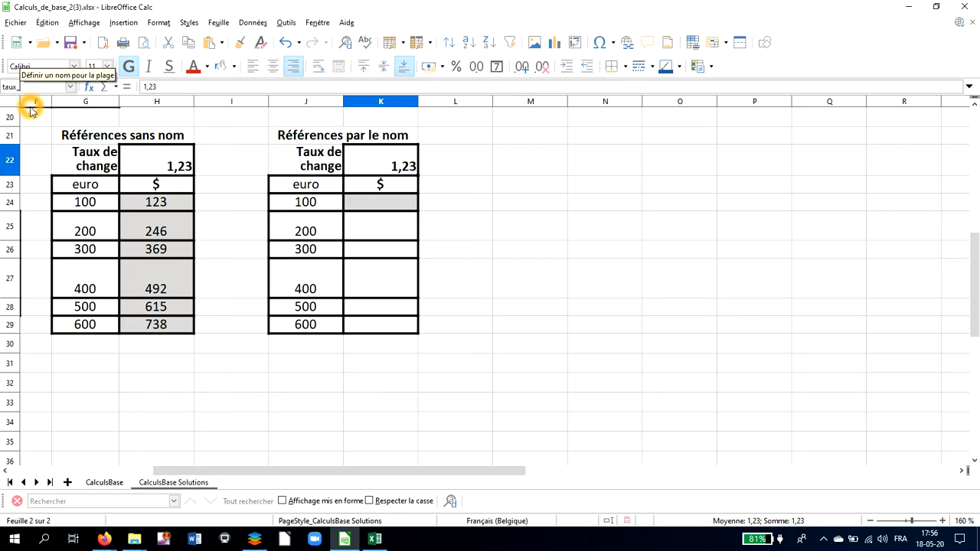
{"action": "type", "text": "change"}
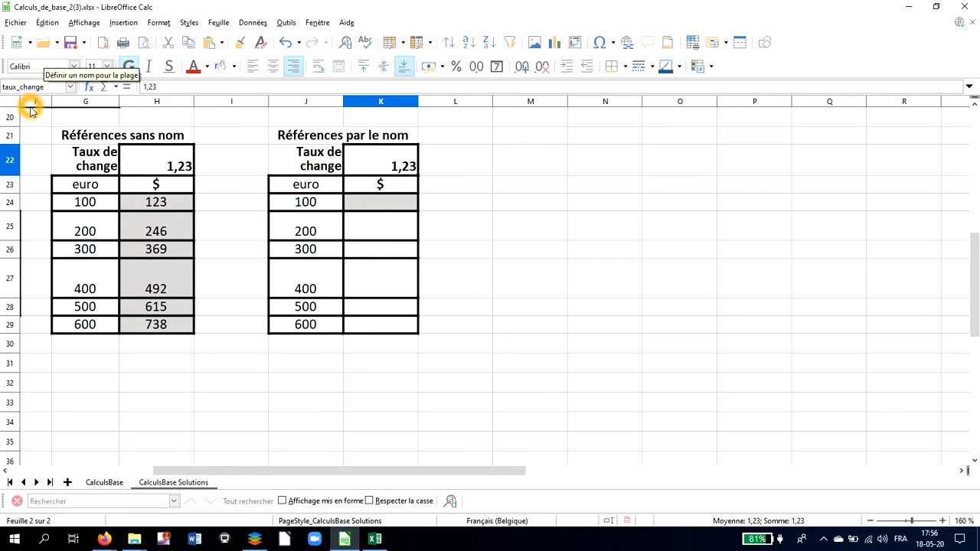
{"action": "key", "text": "Return"}
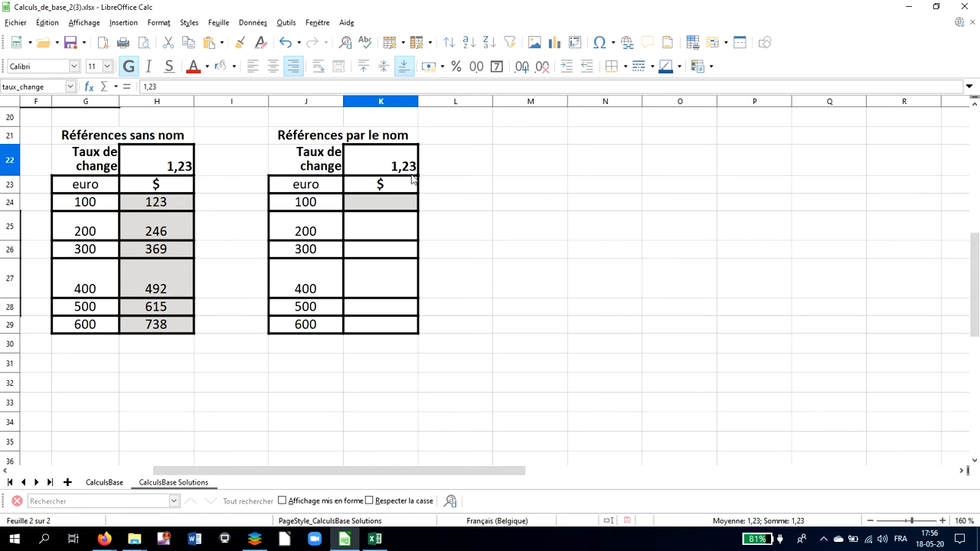
Step: Compare the name shown for K22 with the plain addresses of the empty cells M22 and I21
{"action": "left_click", "coordinate": [401, 163]}
{"action": "left_click", "coordinate": [31, 86]}
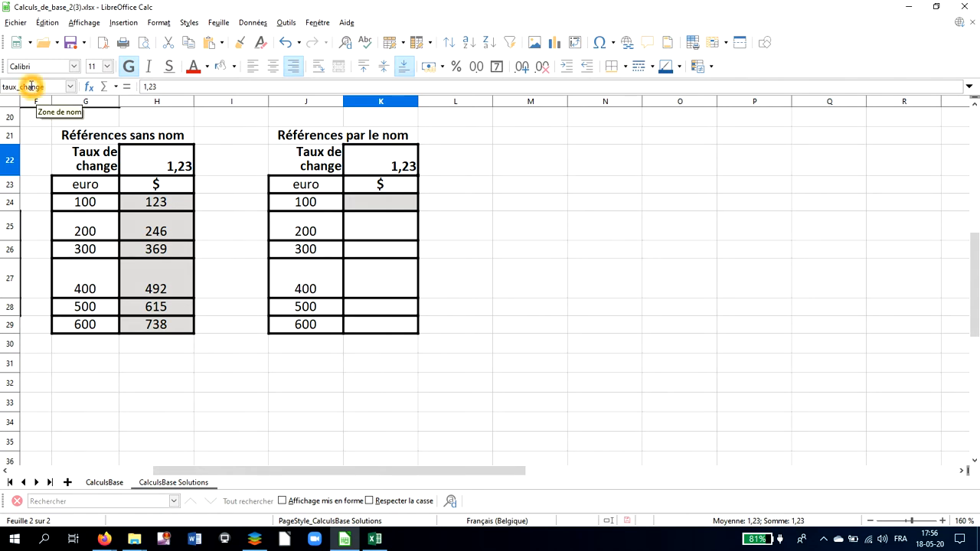
{"action": "left_click", "coordinate": [543, 159]}
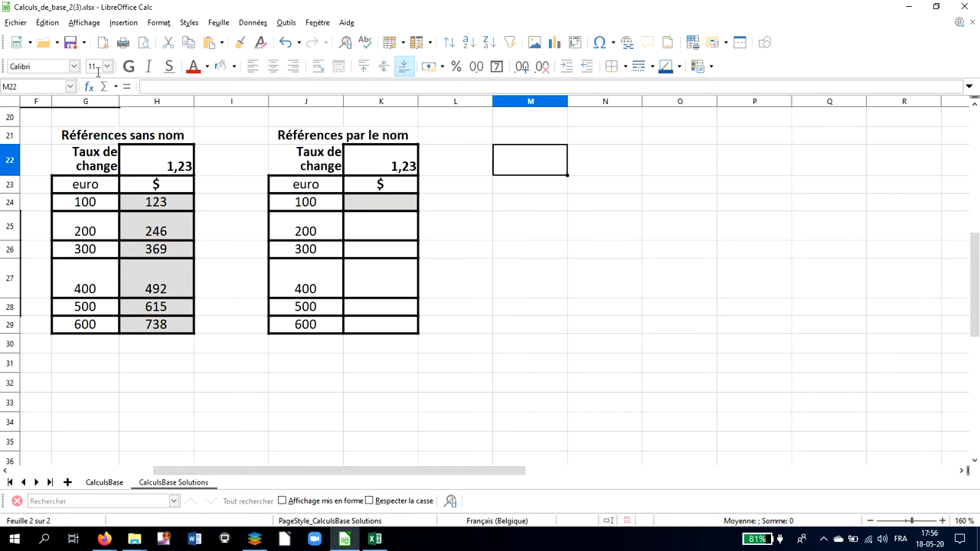
{"action": "left_click", "coordinate": [196, 134]}
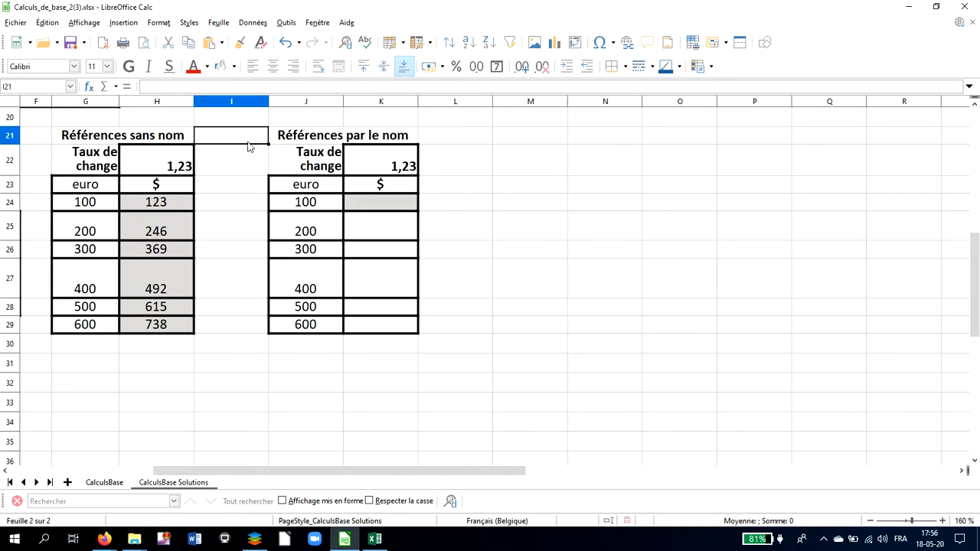
{"action": "left_click", "coordinate": [394, 167]}
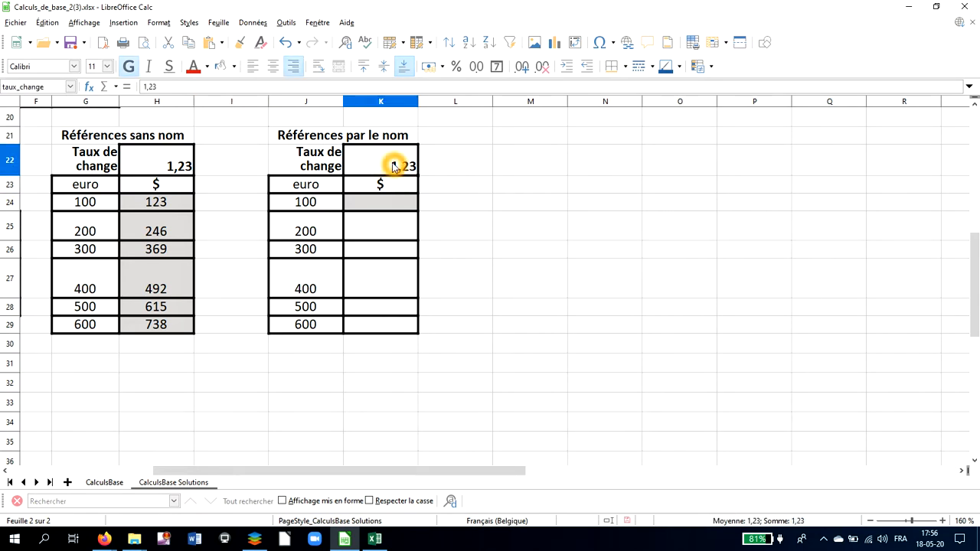
{"action": "left_click", "coordinate": [53, 92]}
{"action": "type", "text": "="}
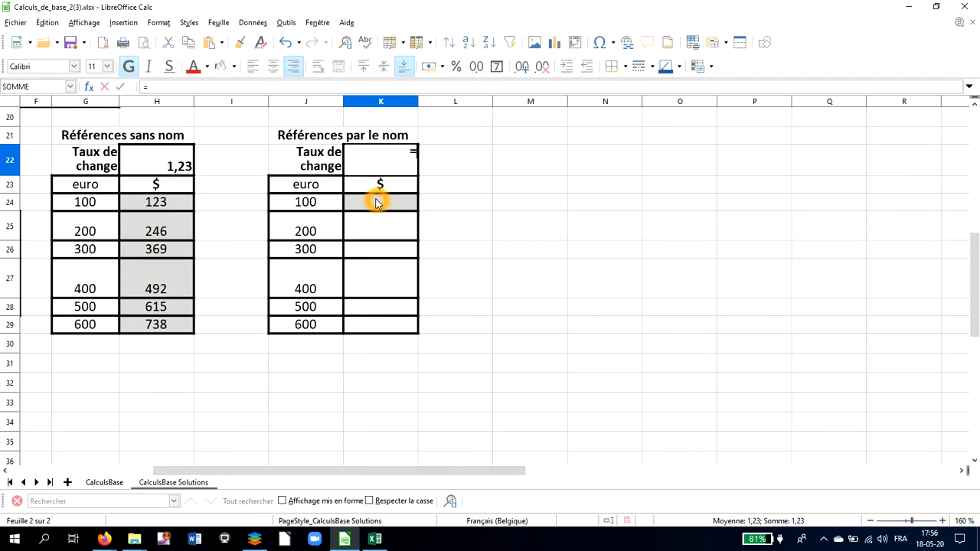
{"action": "left_click", "coordinate": [109, 89]}
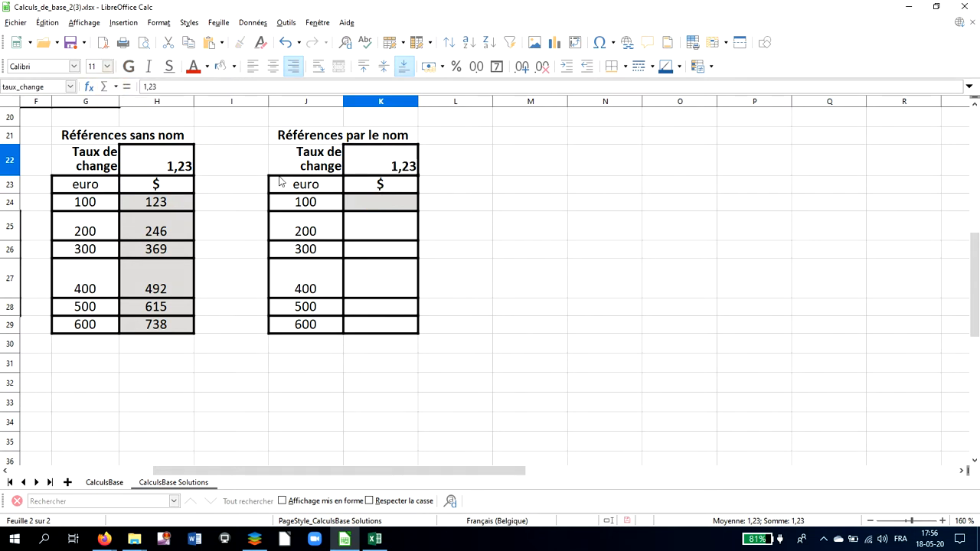
Step: Begin a multiplication formula in K24 with the euro amount in J24 as its first factor
{"action": "left_click", "coordinate": [388, 204]}
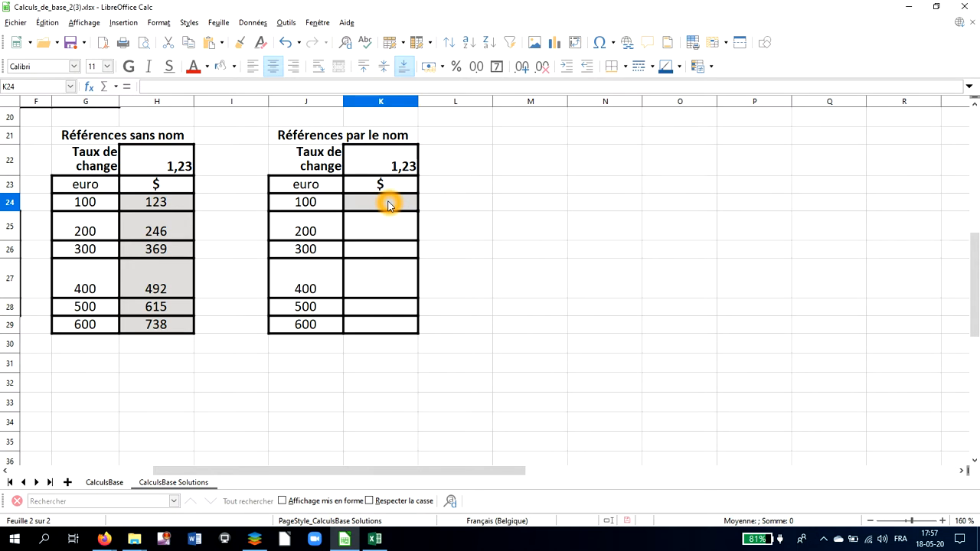
{"action": "type", "text": "="}
{"action": "left_click", "coordinate": [310, 203]}
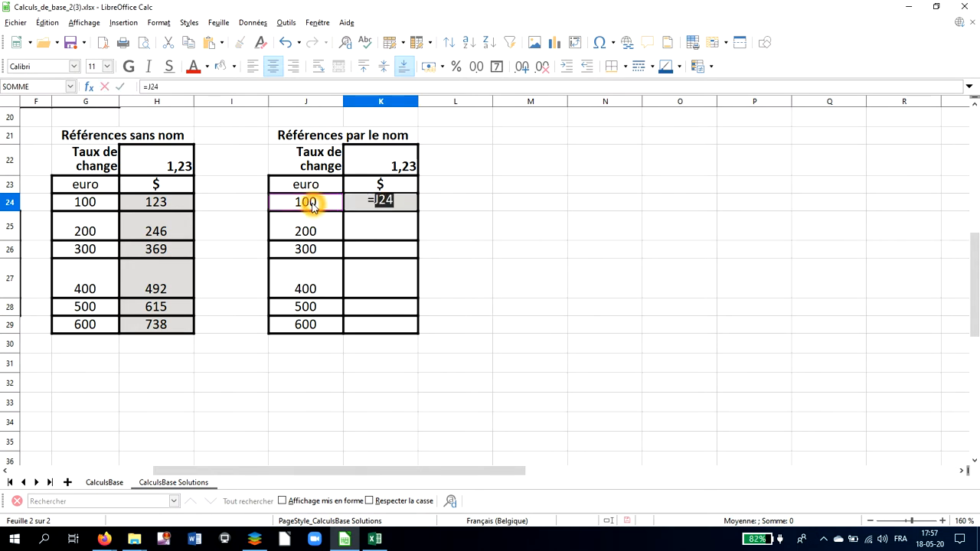
{"action": "type", "text": "*"}
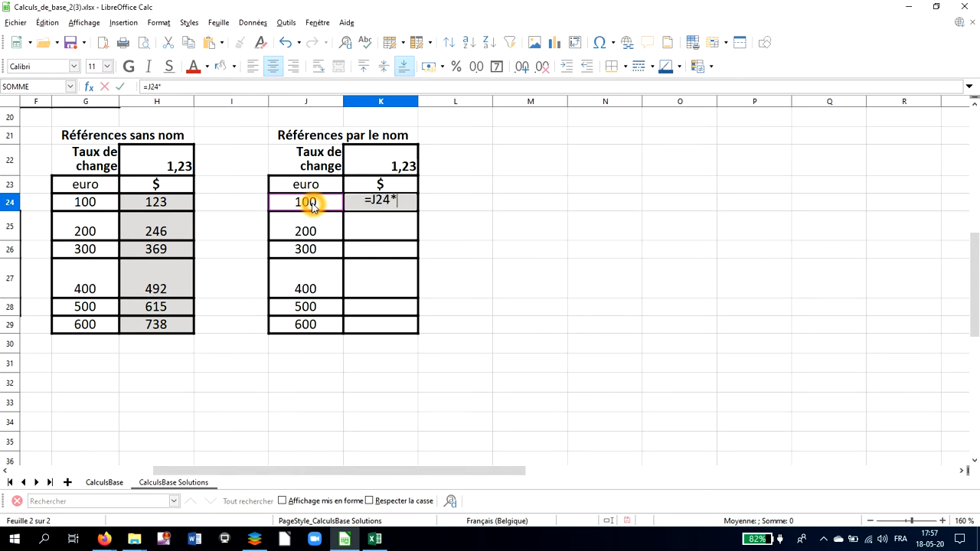
{"action": "left_click", "coordinate": [377, 168]}
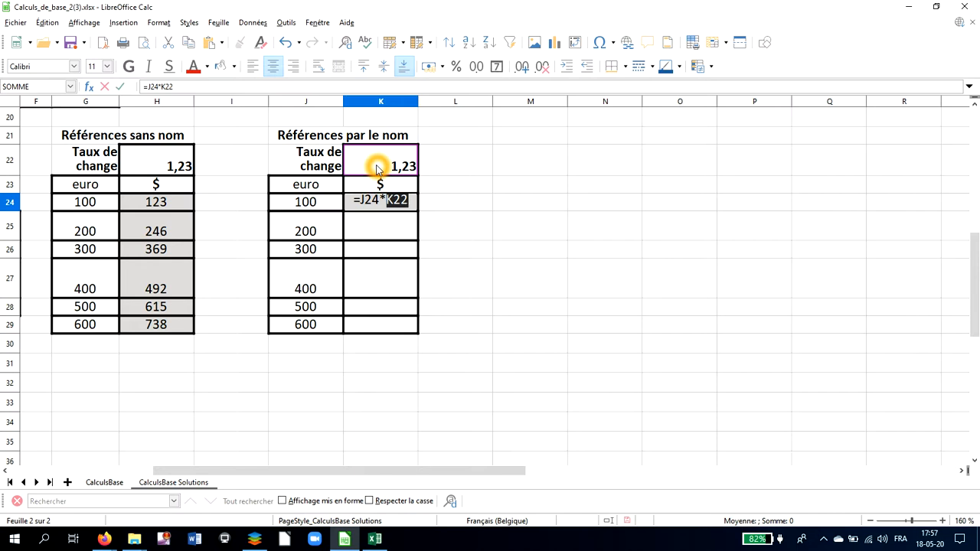
{"action": "type", "text": "t"}
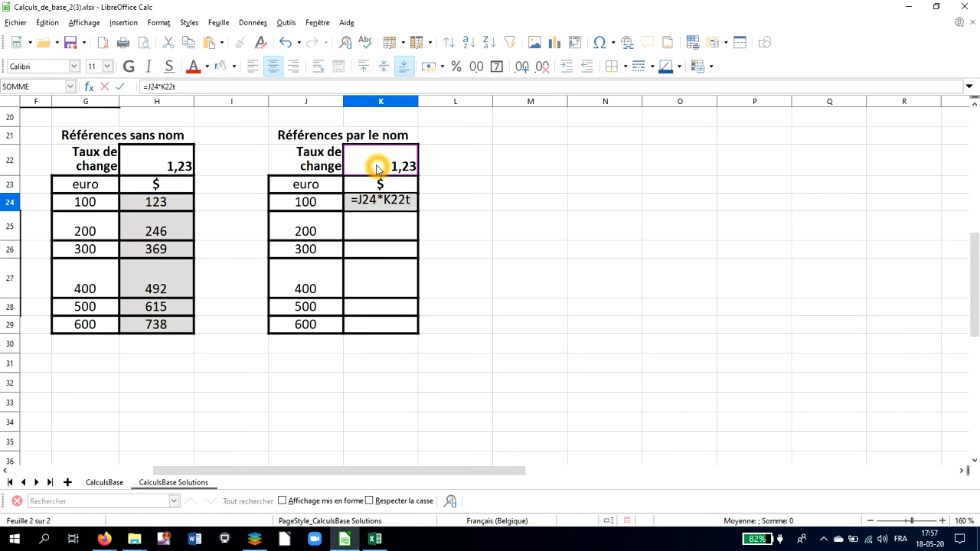
{"action": "type", "text": "au"}
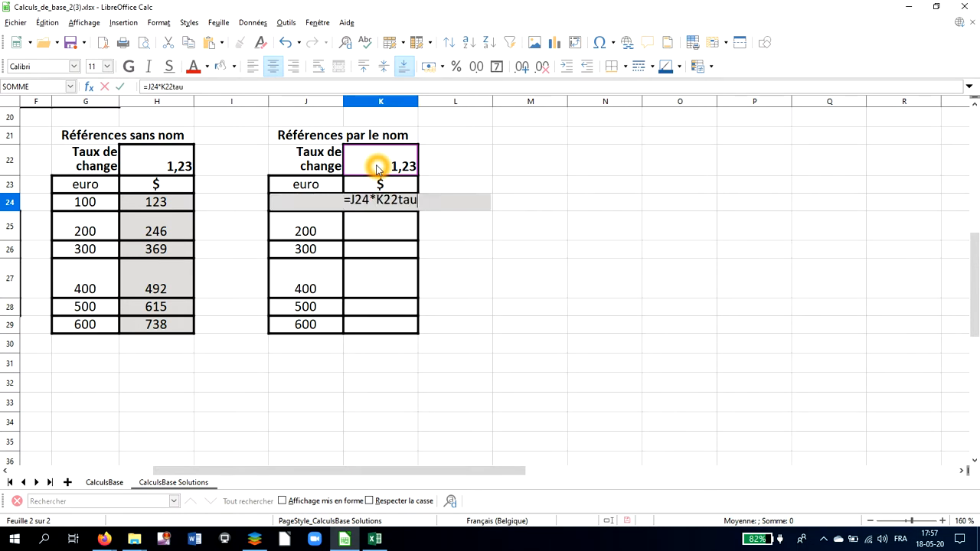
{"action": "key", "text": "BackSpace"}
{"action": "key", "text": "BackSpace"}
{"action": "key", "text": "BackSpace"}
{"action": "key", "text": "BackSpace"}
{"action": "key", "text": "BackSpace"}
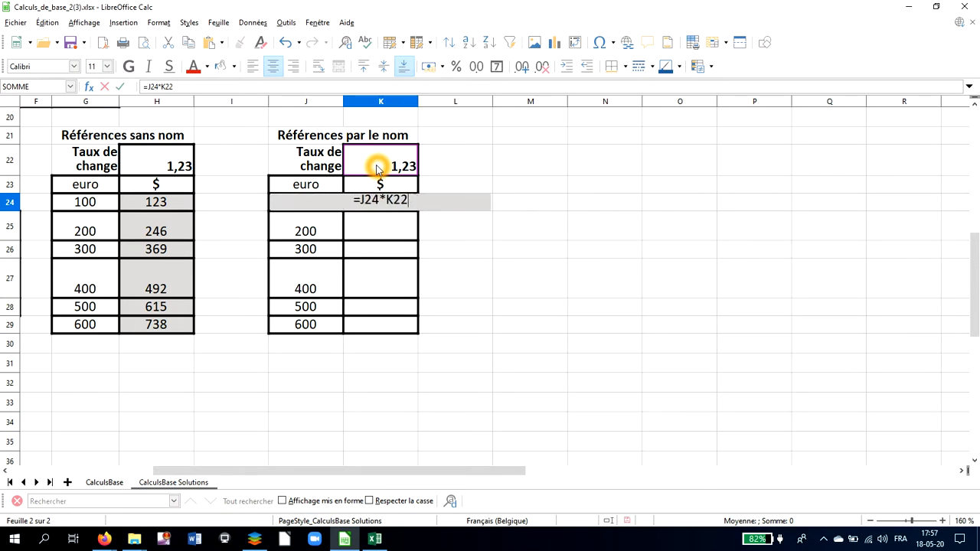
{"action": "key", "text": "BackSpace"}
Step: Complete the K24 formula as =J24*taux_change, using the cell name as the second factor
{"action": "type", "text": "t"}
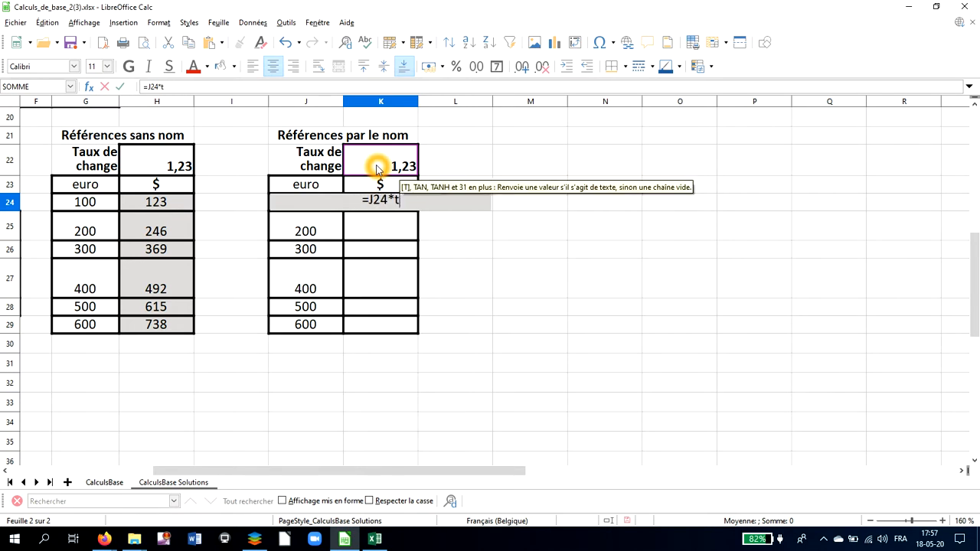
{"action": "type", "text": "aux"}
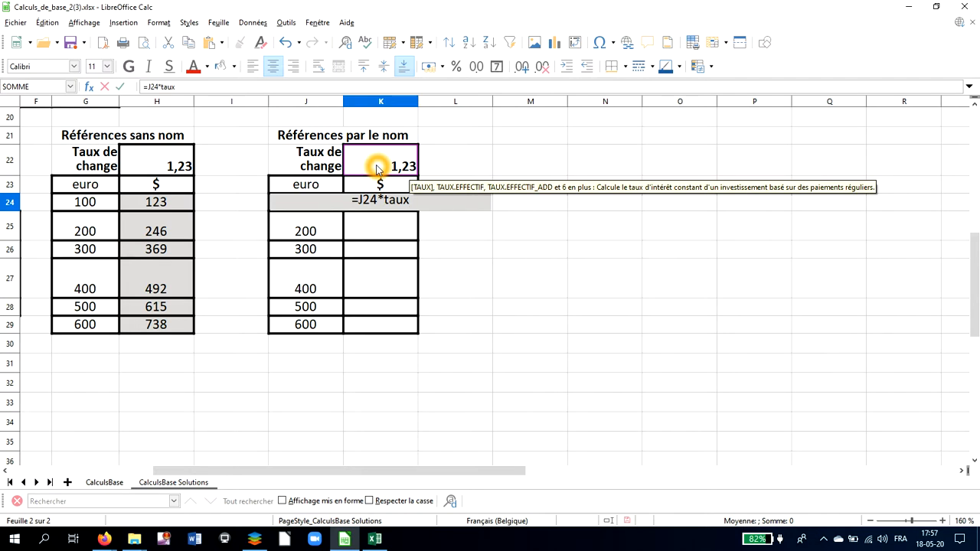
{"action": "type", "text": "_"}
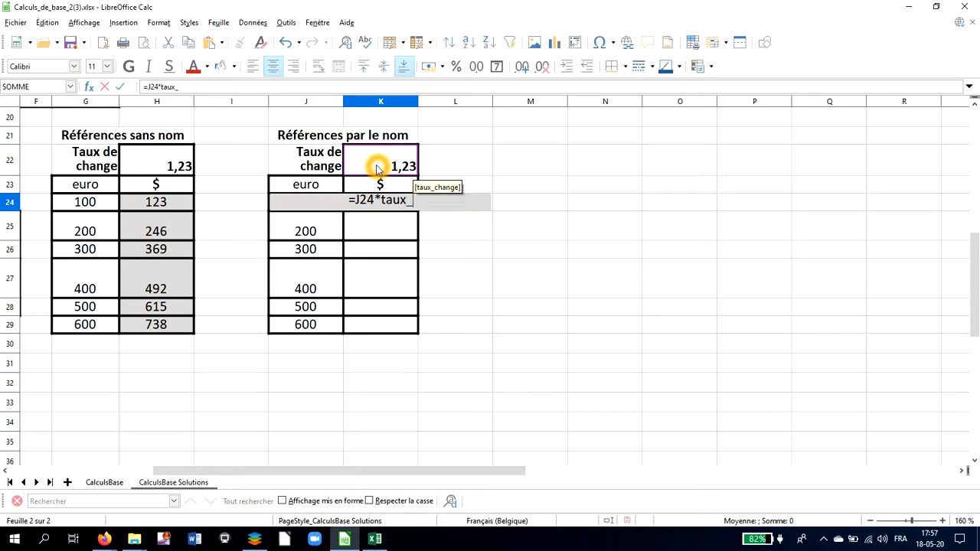
{"action": "type", "text": "cha"}
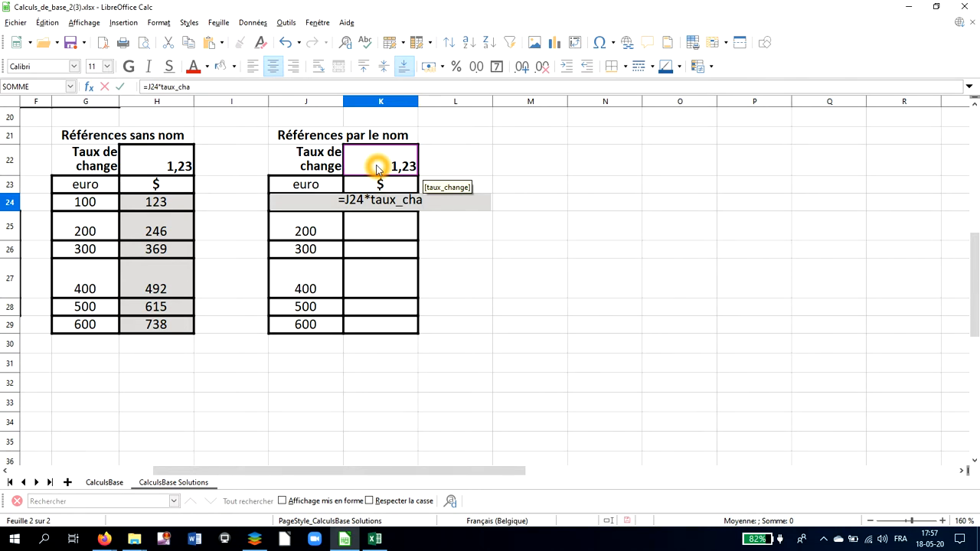
{"action": "key", "text": "Return"}
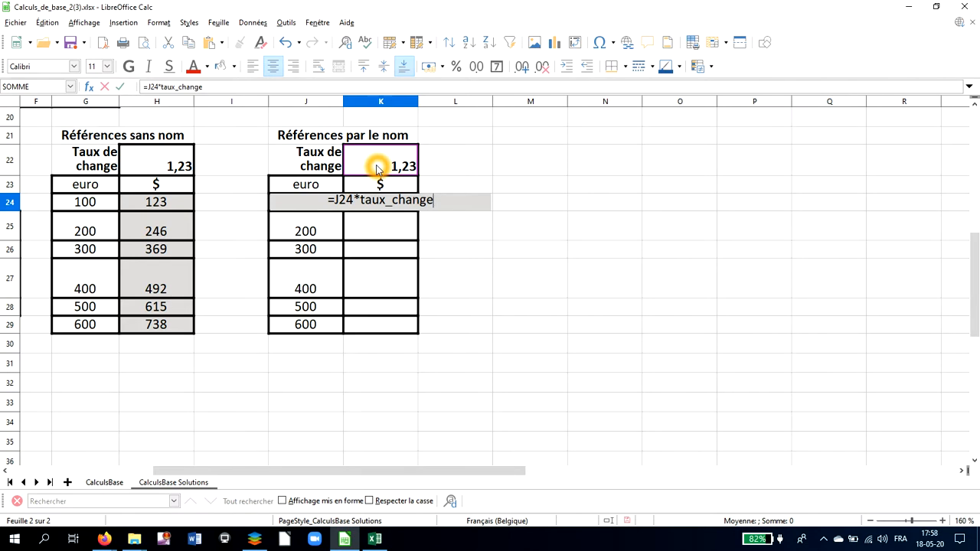
{"action": "key", "text": "Return"}
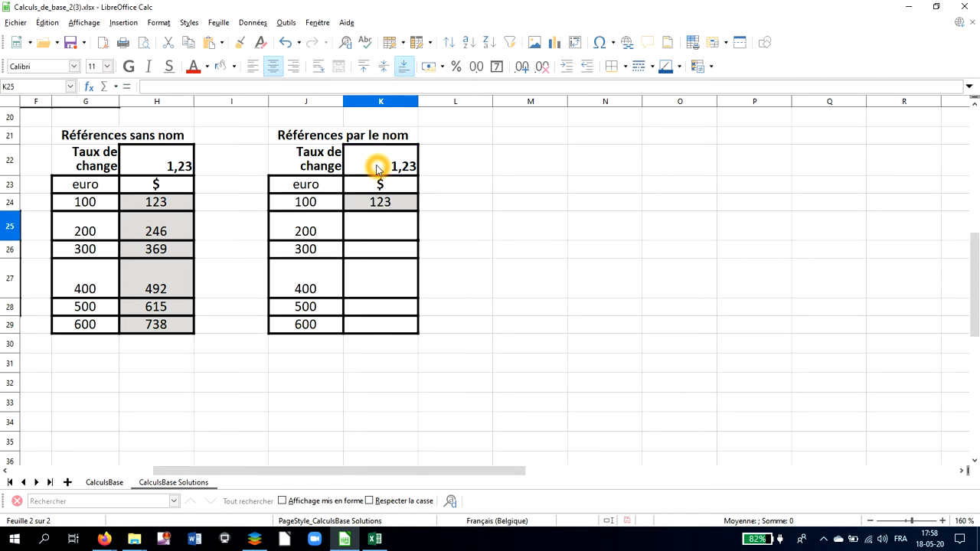
Step: Fill the K24 formula down to K29 and check the copied references in K24, K25 and K27
{"action": "left_click", "coordinate": [400, 201]}
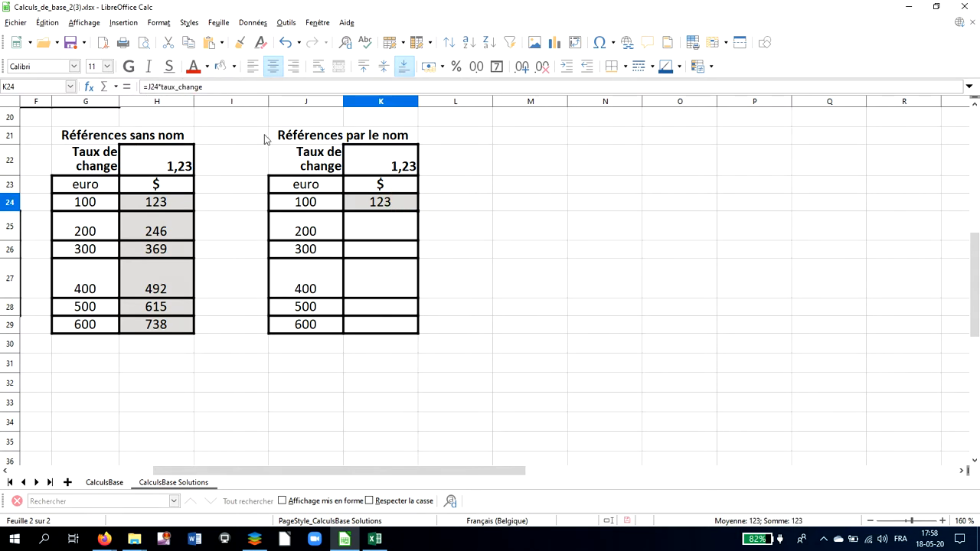
{"action": "left_click", "coordinate": [394, 208]}
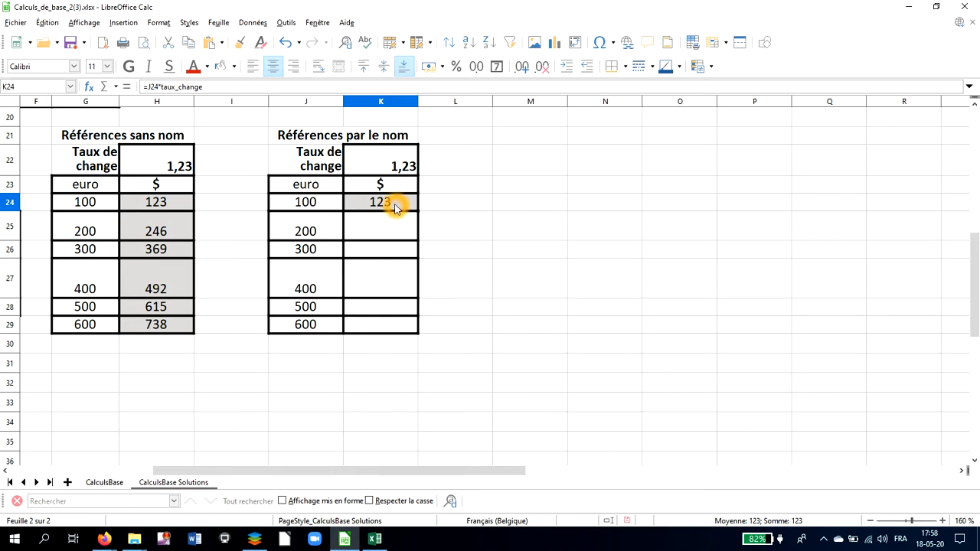
{"action": "left_click_drag", "start_coordinate": [417, 210], "coordinate": [415, 332]}
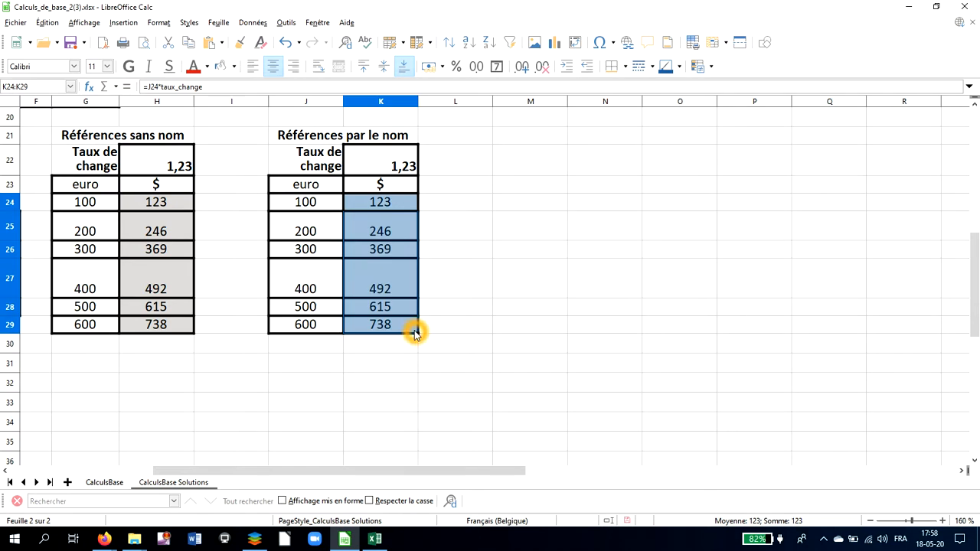
{"action": "left_click", "coordinate": [388, 207]}
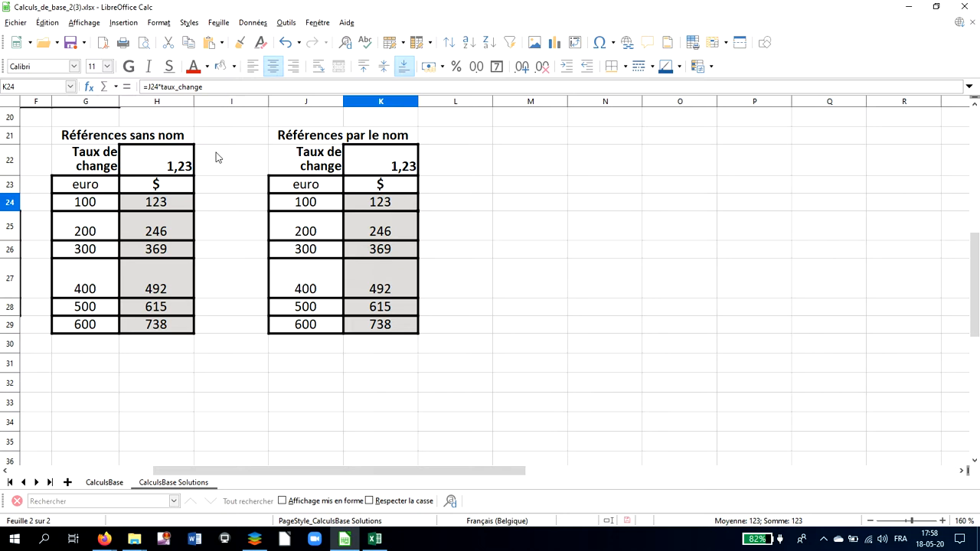
{"action": "left_click", "coordinate": [371, 230]}
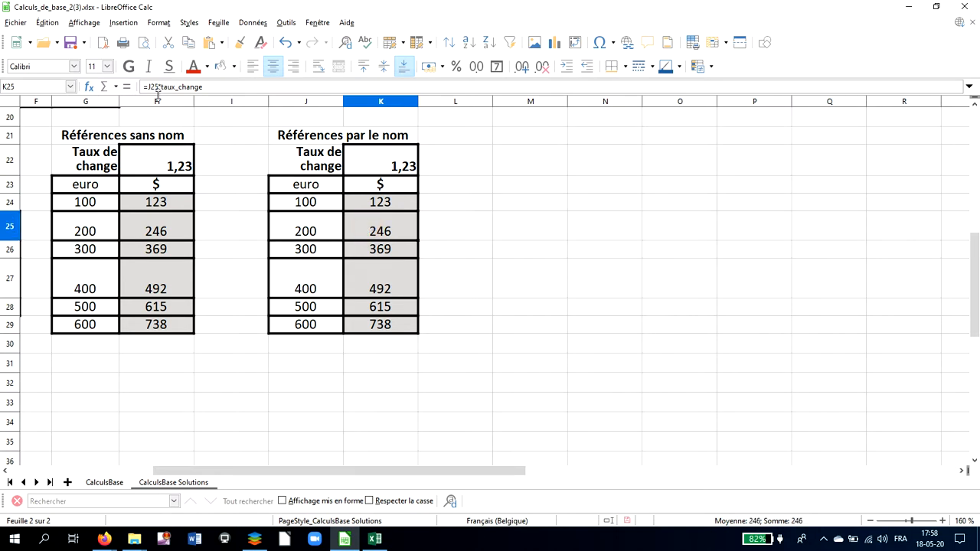
{"action": "left_click", "coordinate": [391, 288]}
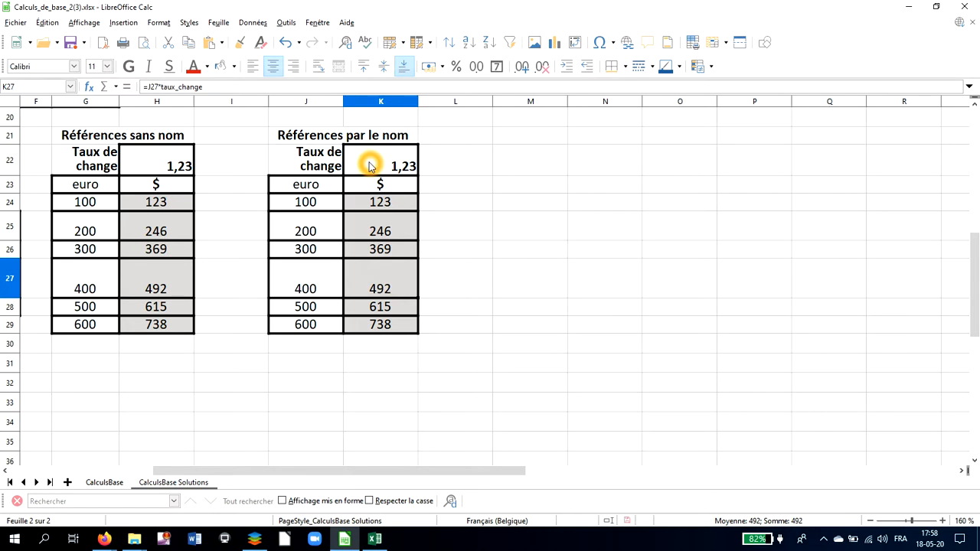
Step: Open the manager of defined names and examine the name, cell range and scope of taux_change
{"action": "left_click", "coordinate": [71, 89]}
{"action": "left_click", "coordinate": [71, 88]}
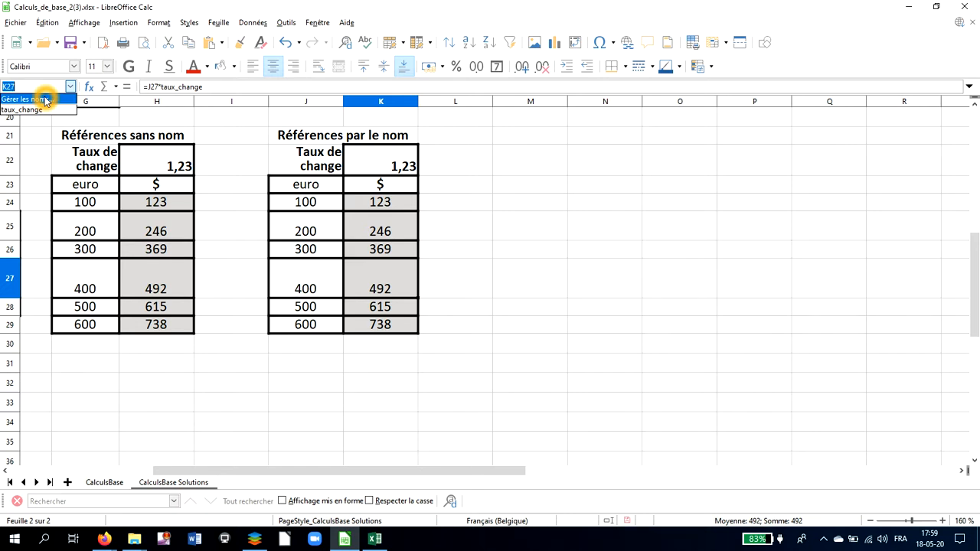
{"action": "left_click", "coordinate": [43, 99]}
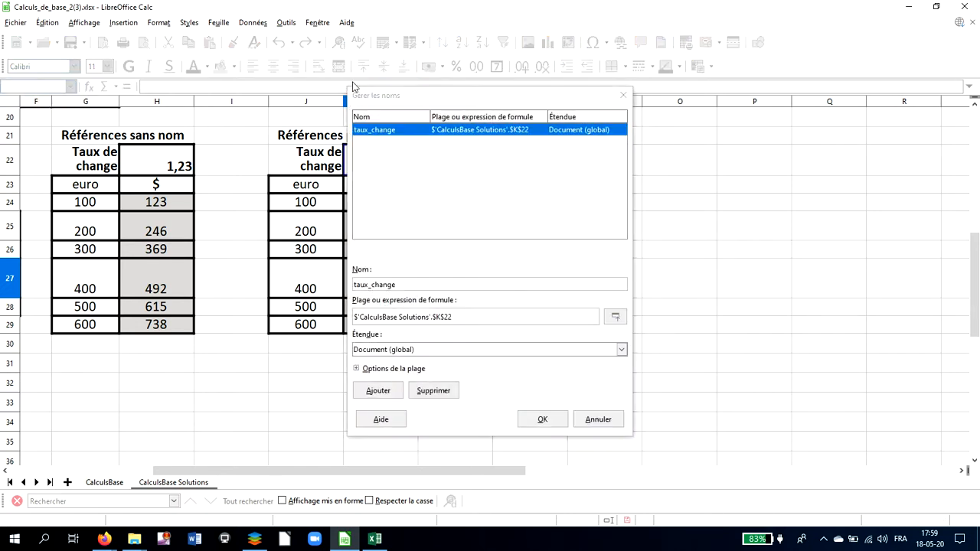
{"action": "left_click", "coordinate": [448, 187]}
{"action": "left_click", "coordinate": [389, 131]}
{"action": "left_click", "coordinate": [478, 130]}
{"action": "left_click", "coordinate": [455, 132]}
{"action": "left_click", "coordinate": [517, 130]}
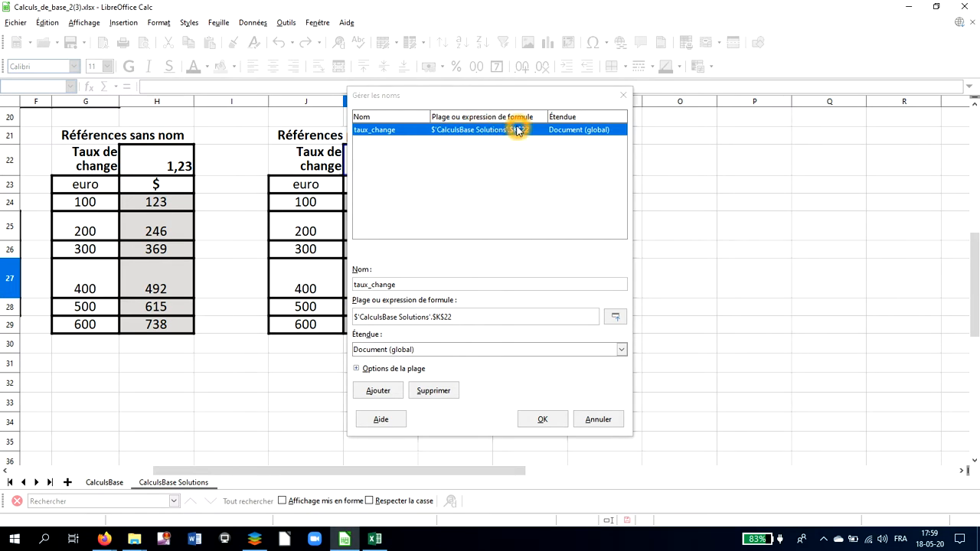
{"action": "left_click", "coordinate": [565, 130]}
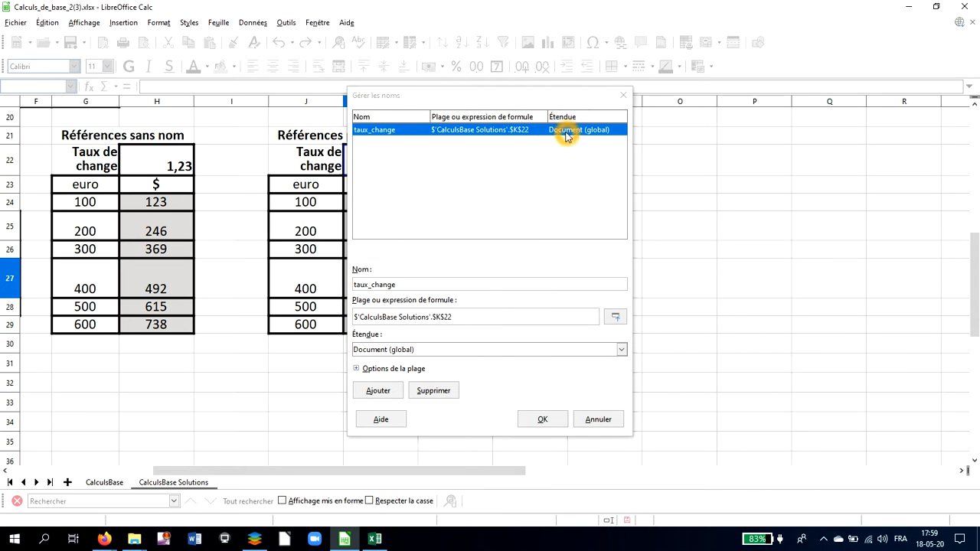
{"action": "left_click", "coordinate": [568, 149]}
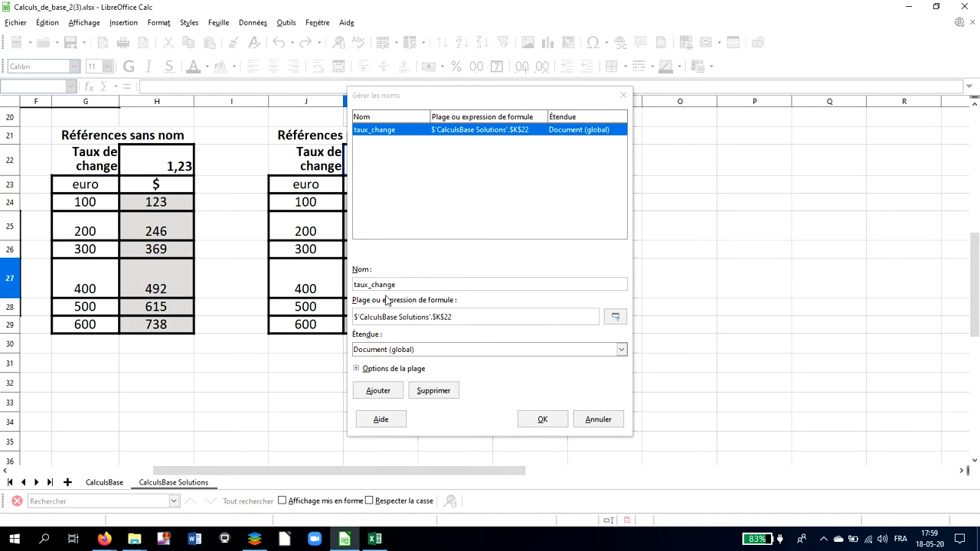
Step: Delete the defined name taux_change and compare its effect on column K with the formula in H24
{"action": "left_click", "coordinate": [435, 397]}
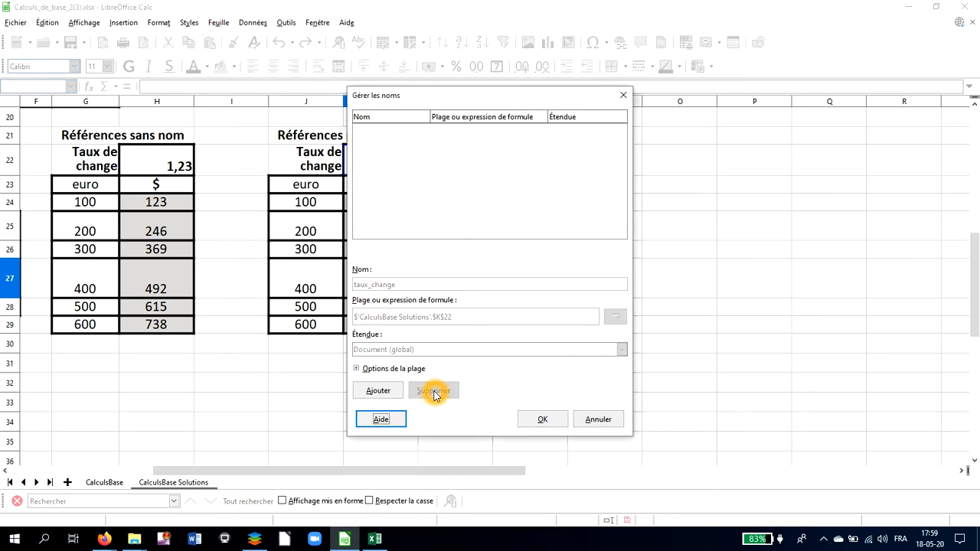
{"action": "left_click", "coordinate": [555, 419]}
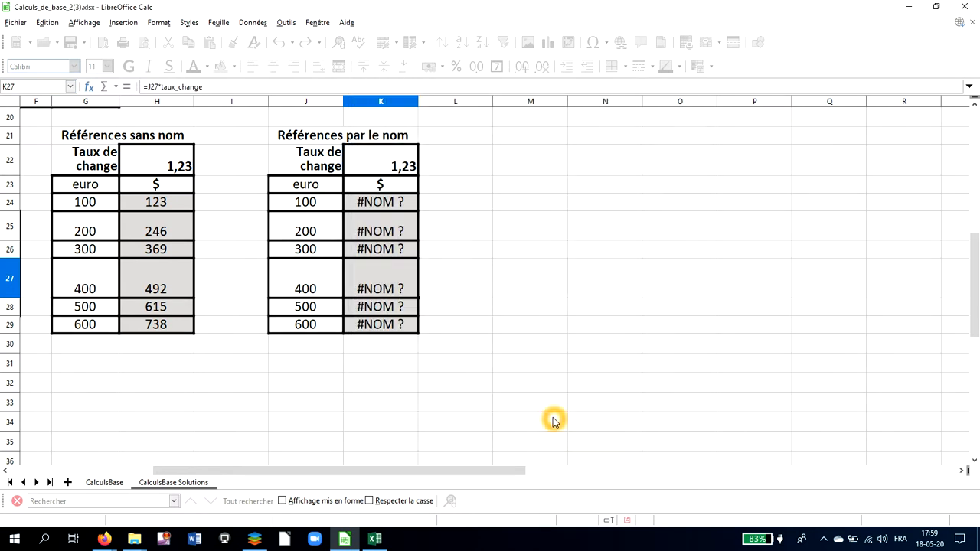
{"action": "left_click", "coordinate": [405, 326]}
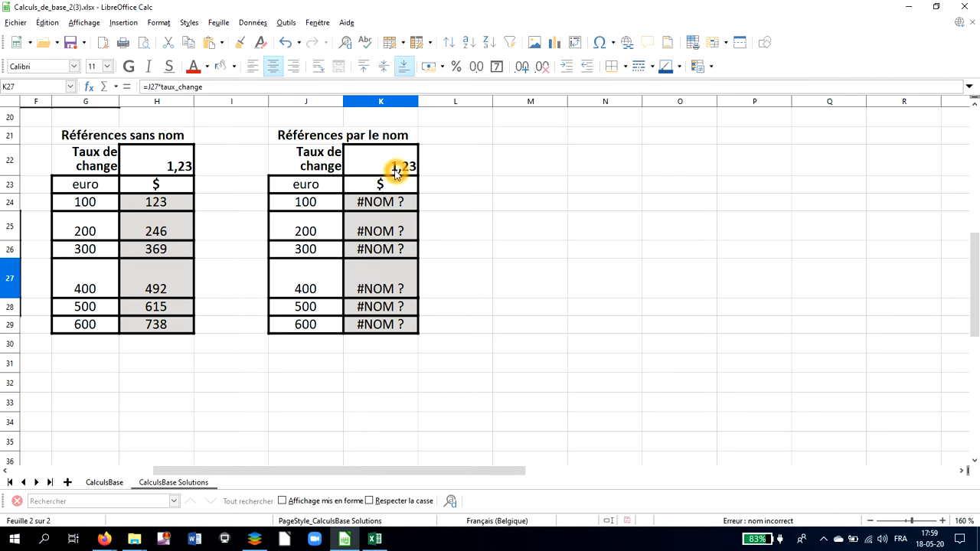
{"action": "left_click", "coordinate": [168, 205]}
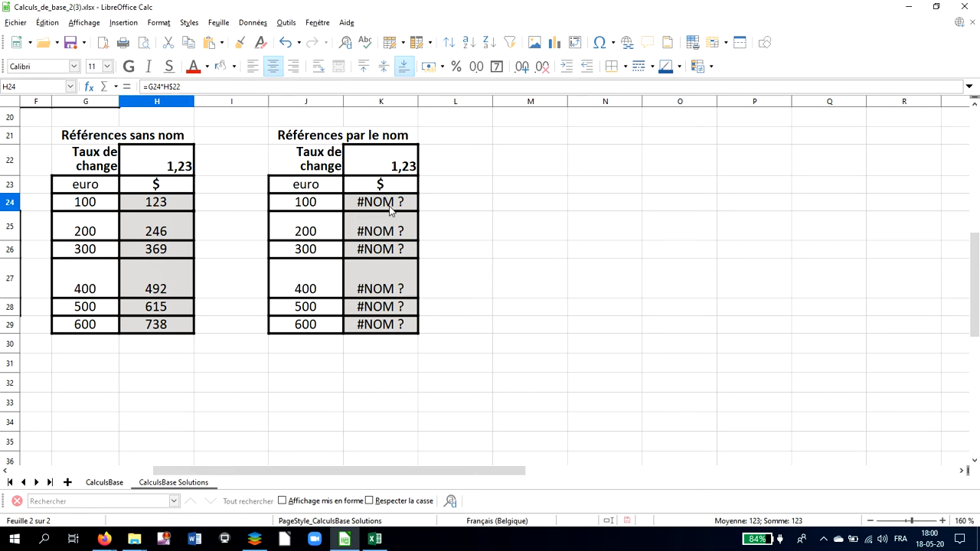
Step: Name the exchange rate cell K22 in the "Références par le nom" table taux_change again
{"action": "left_click", "coordinate": [389, 163]}
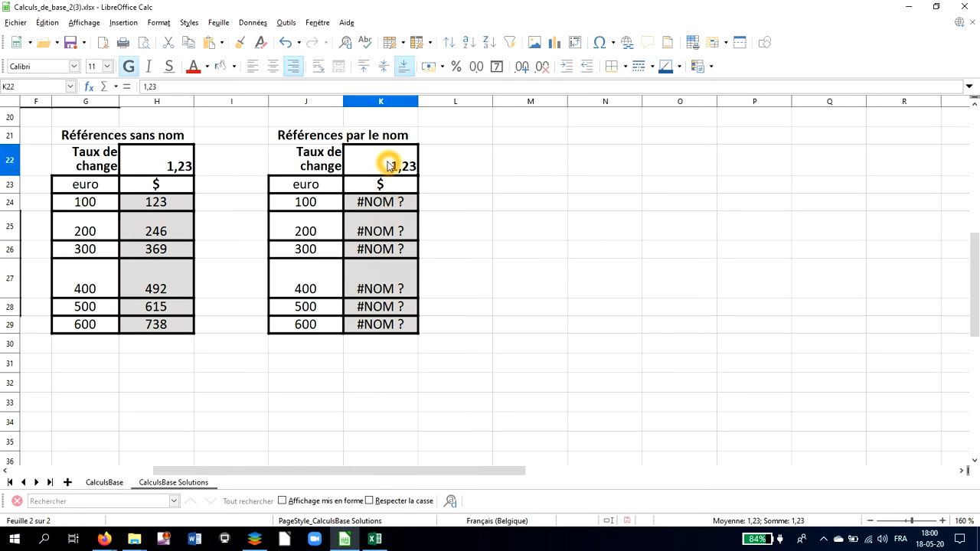
{"action": "left_click", "coordinate": [48, 86]}
{"action": "type", "text": "taux"}
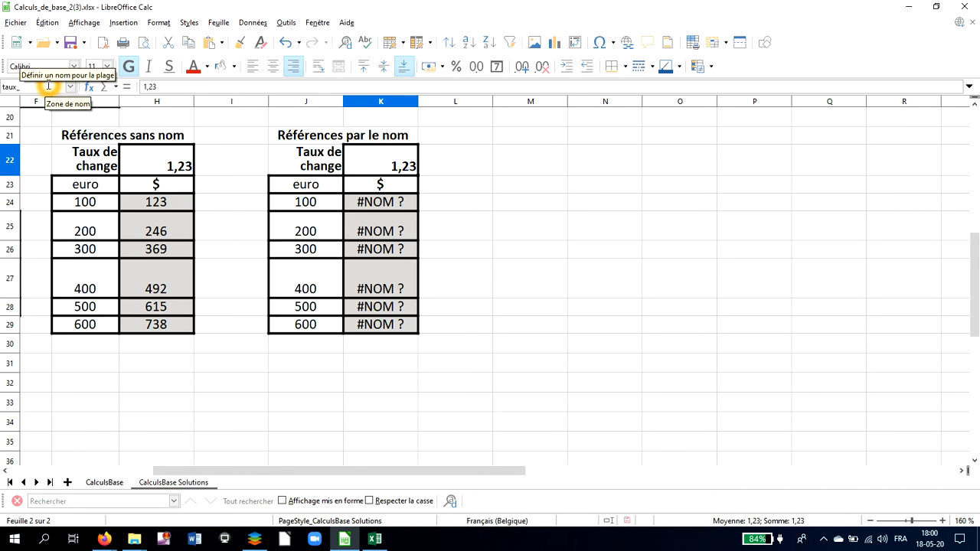
{"action": "type", "text": "_change"}
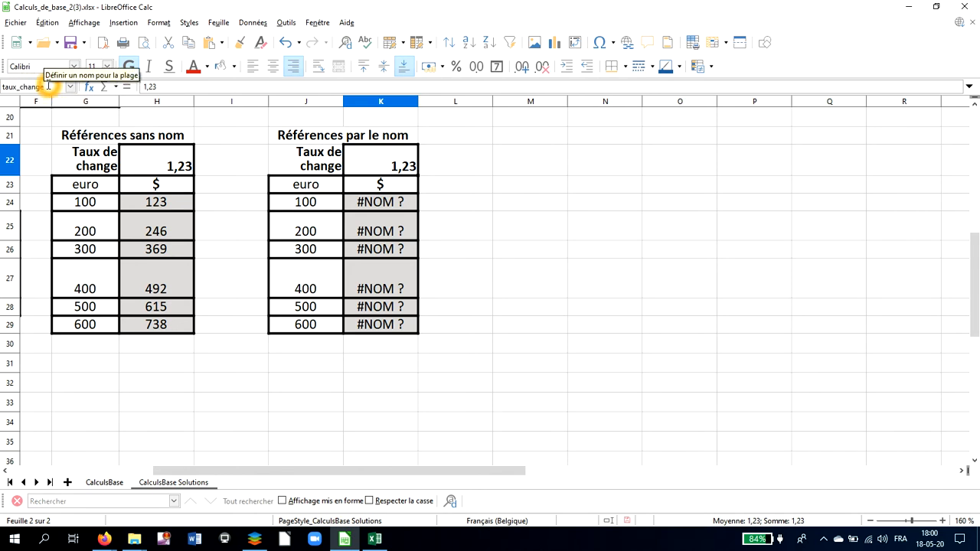
{"action": "key", "text": "Return"}
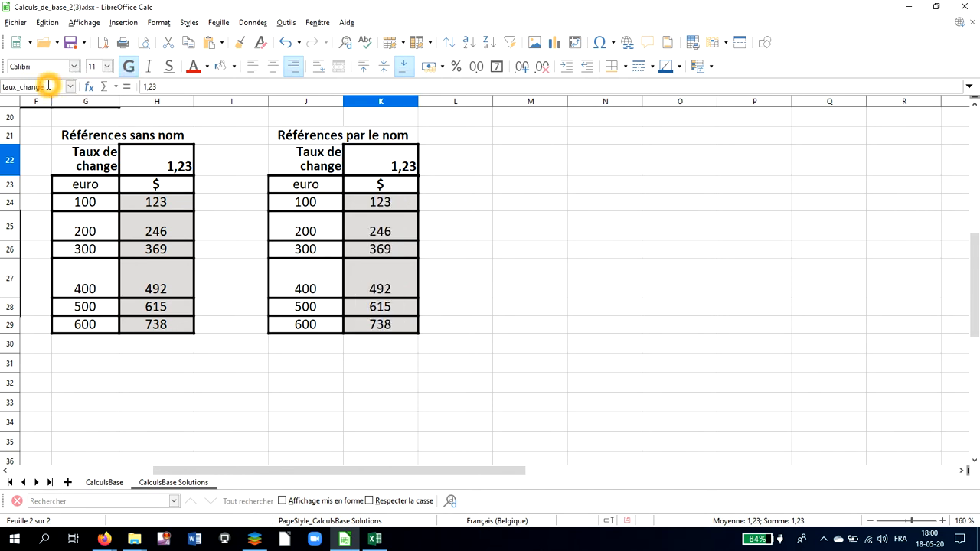